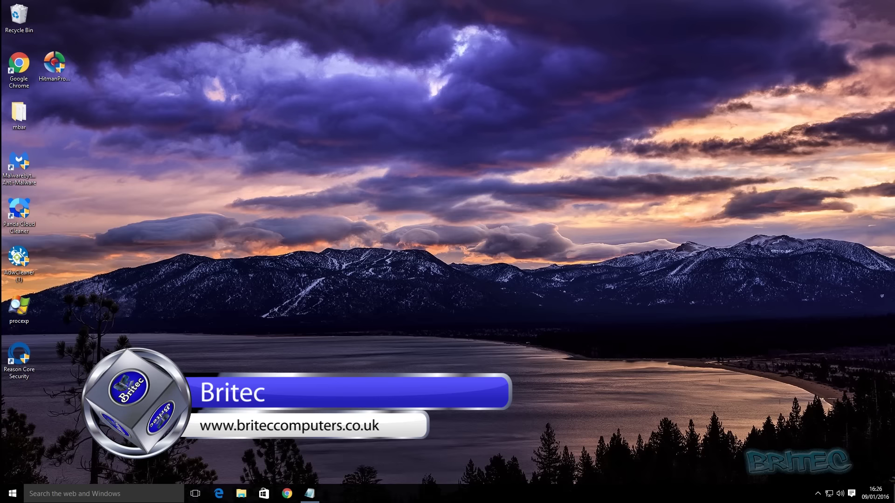
Launch Microsoft Edge from its taskbar icon.
click(218, 494)
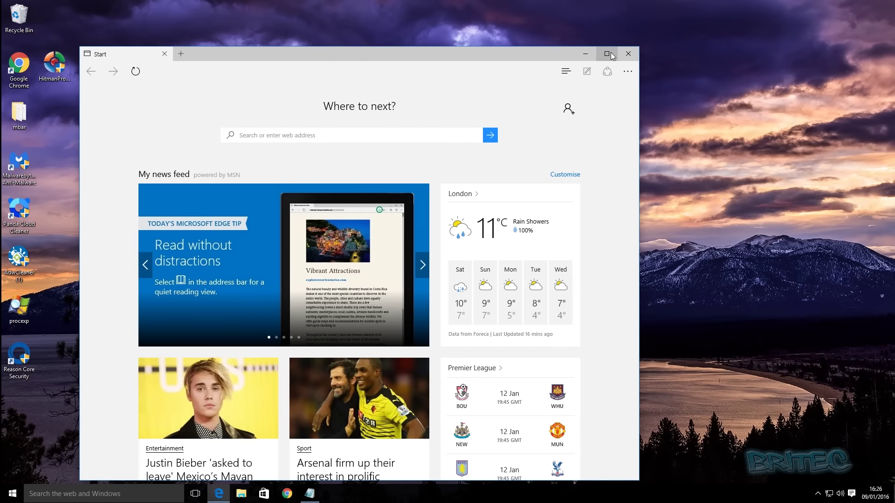
Maximize the Edge window, then minimize it to show the desktop.
click(610, 52)
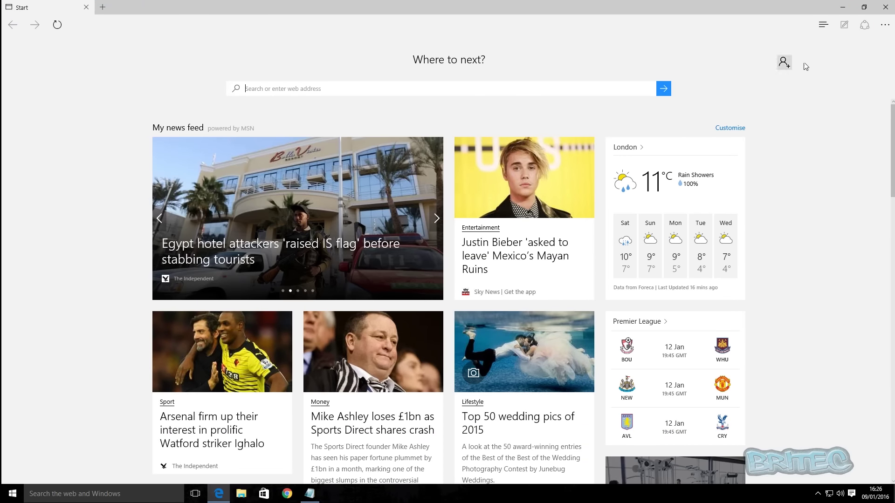
click(843, 7)
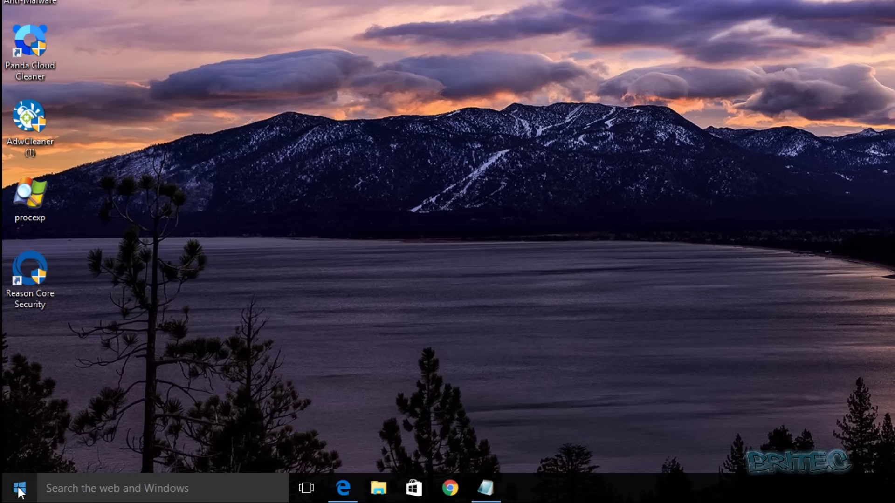
right_click(20, 488)
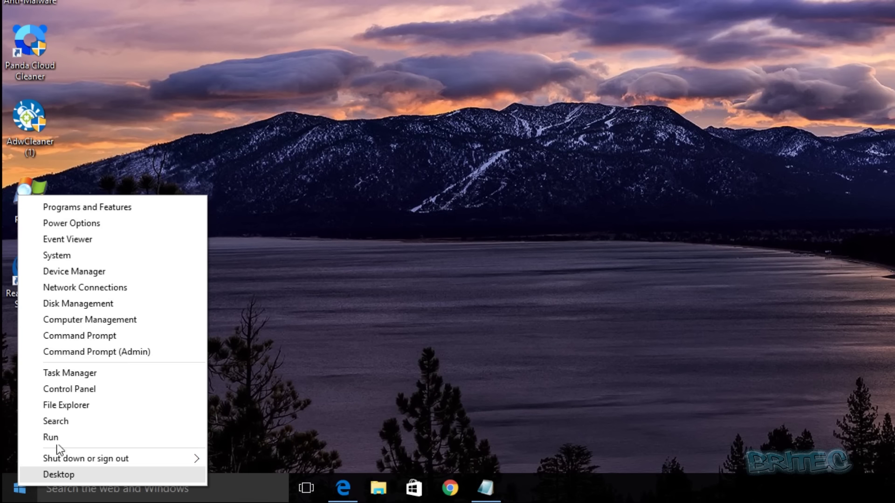
View the Downloads folder's Location path in its Properties, then close File Explorer.
click(97, 407)
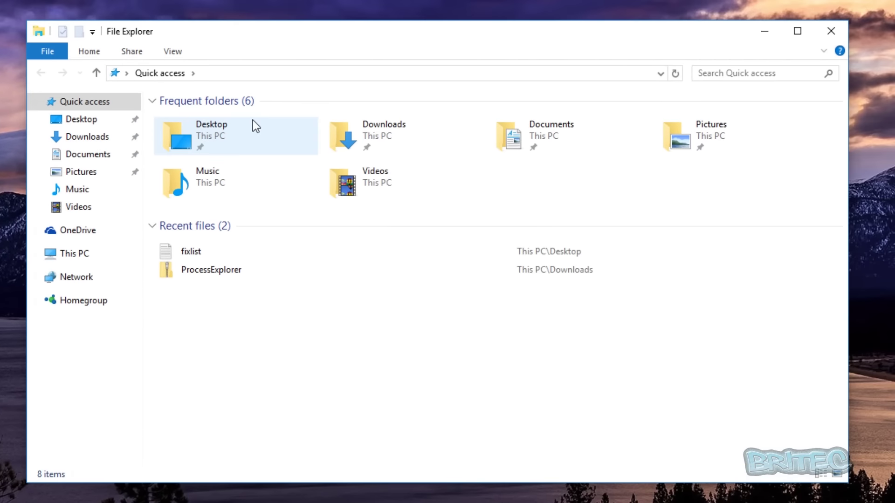
right_click(385, 136)
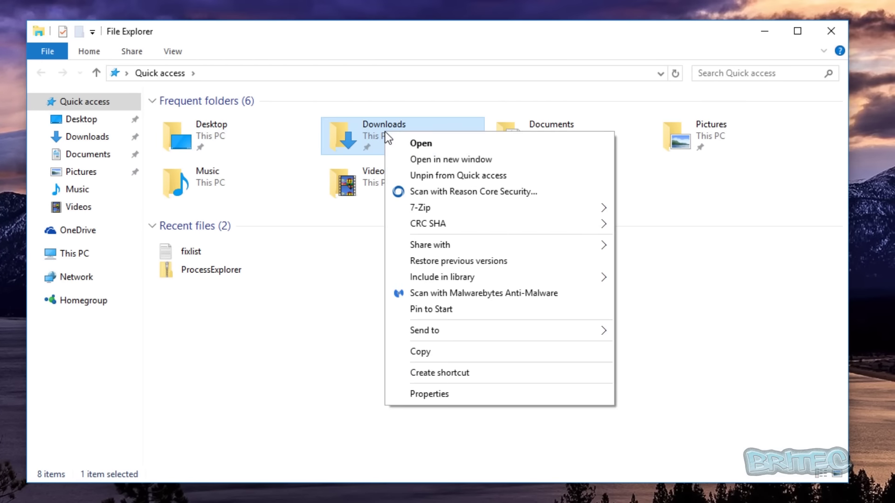
click(430, 393)
click(426, 168)
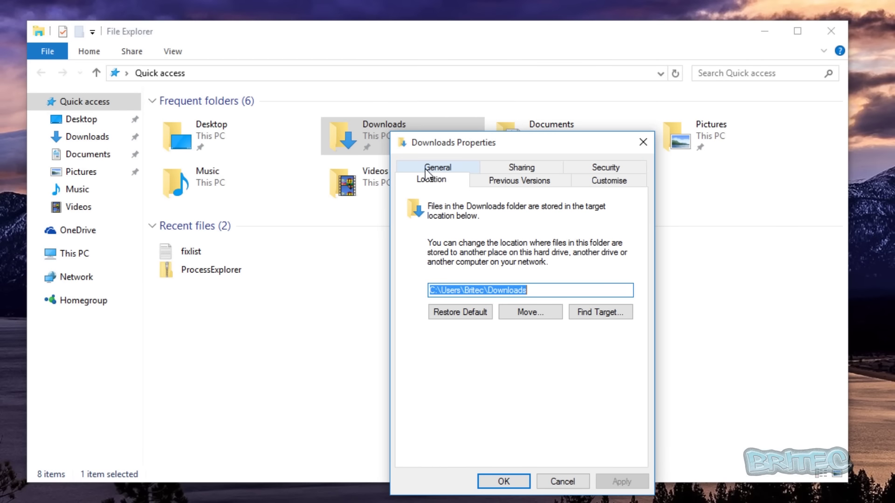
click(532, 289)
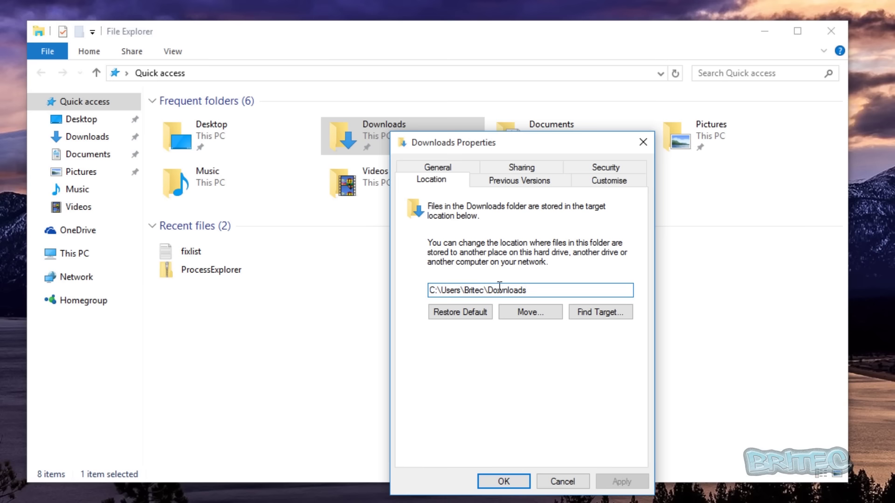
click(643, 141)
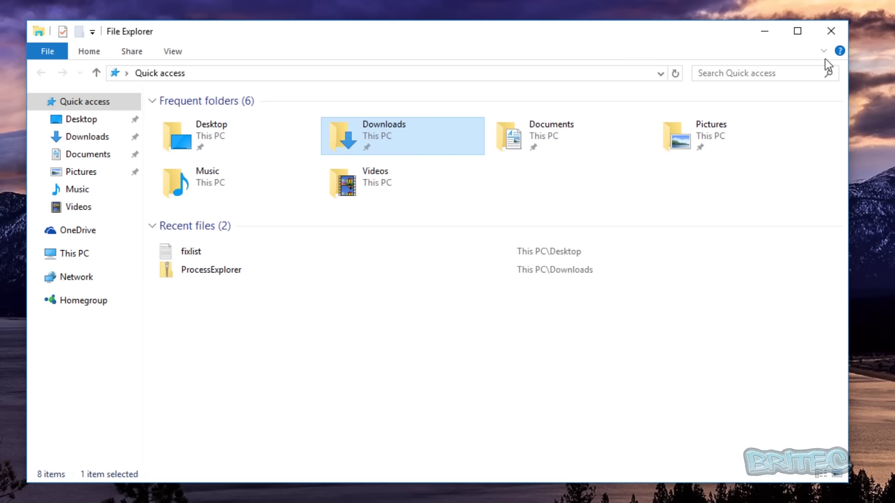
click(830, 31)
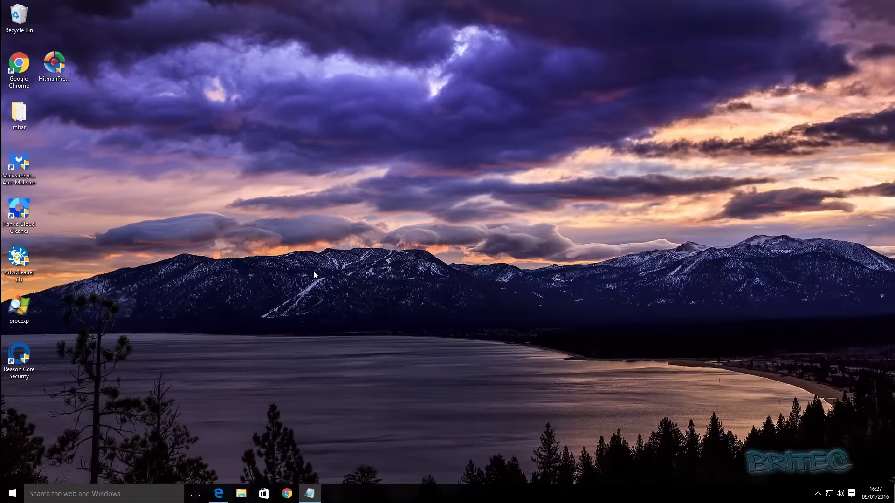
Launch regedit from the Run box and approve the administrator prompt.
key(Num_Lock)
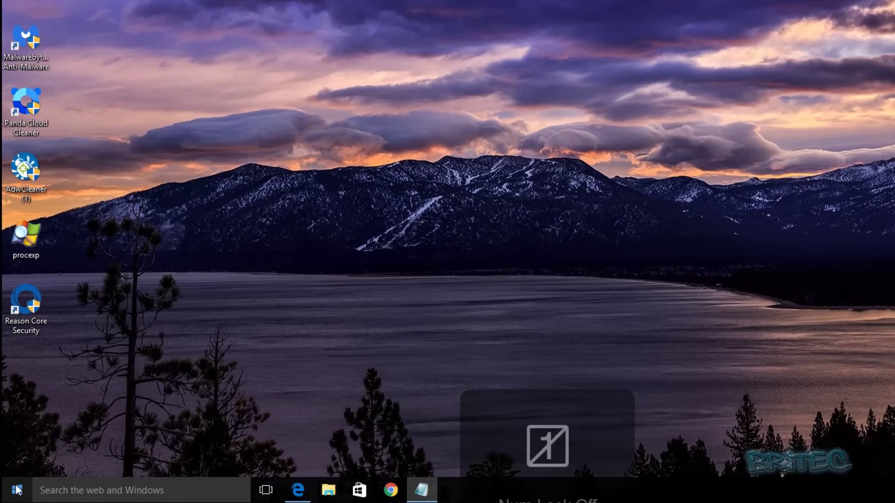
right_click(17, 489)
click(45, 441)
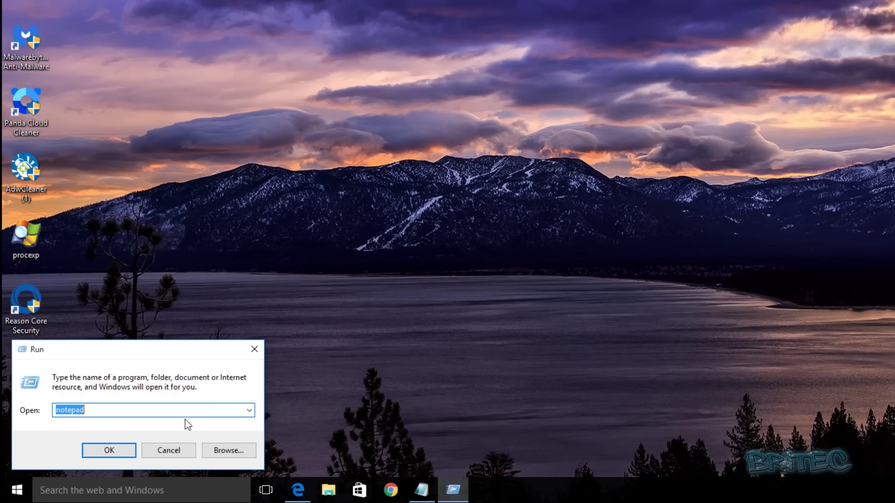
text(reg)
text(edit)
click(111, 451)
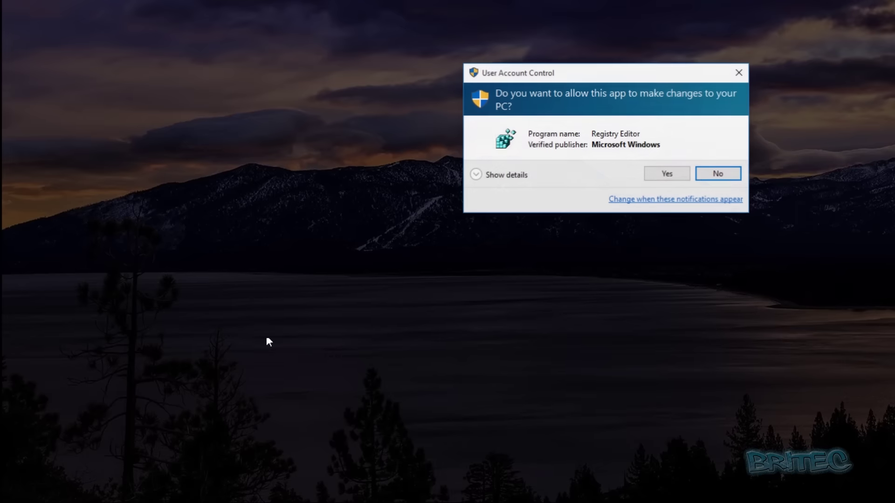
click(667, 174)
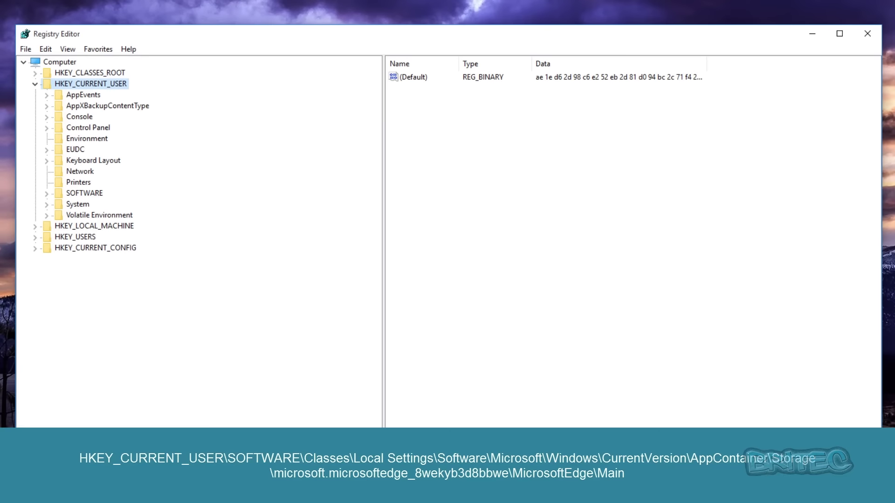
Expand the SOFTWARE and Classes keys and scroll down the key tree.
click(47, 193)
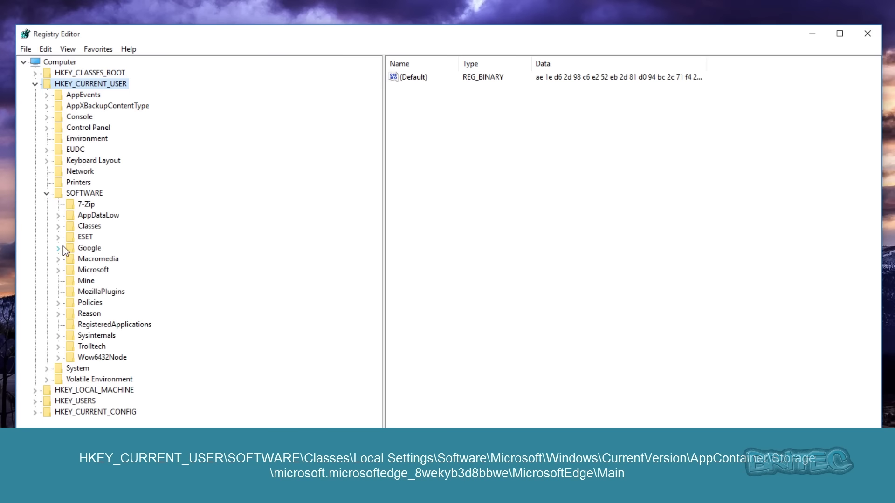
click(58, 226)
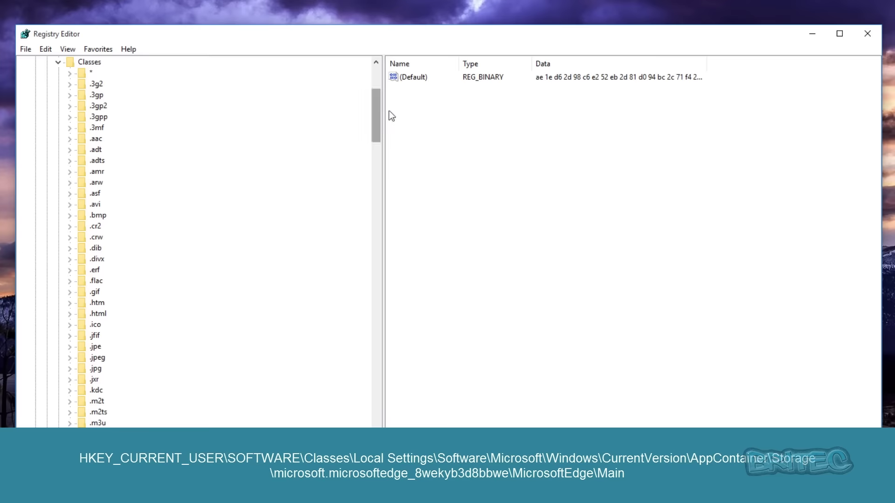
drag(377, 113, 380, 166)
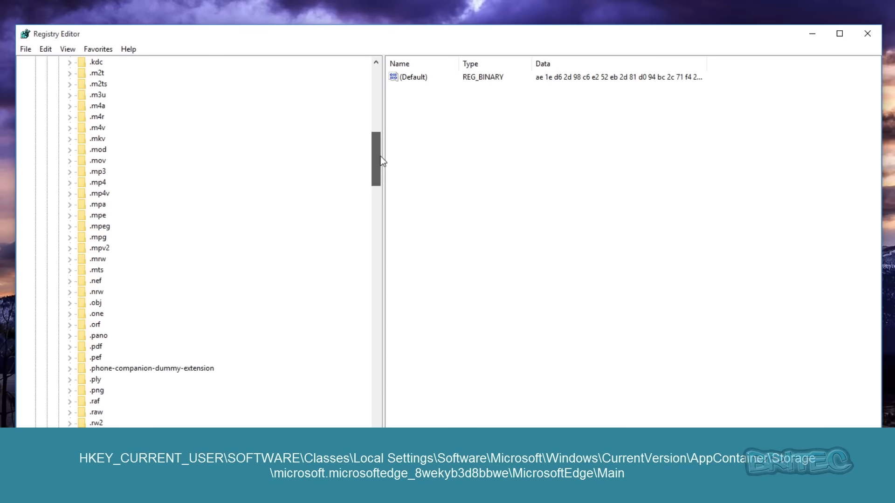
drag(380, 167, 387, 333)
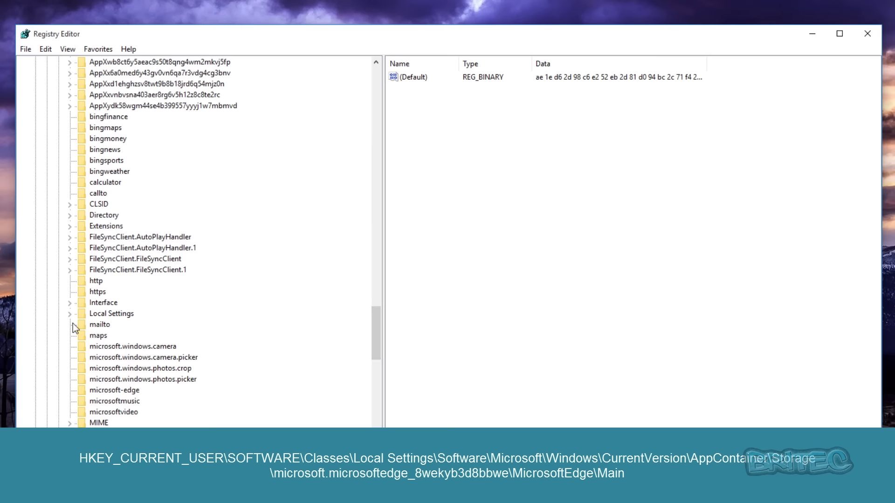
Expand Local Settings\Software\Microsoft\Windows\CurrentVersion\AppContainer down to its Storage key.
click(69, 314)
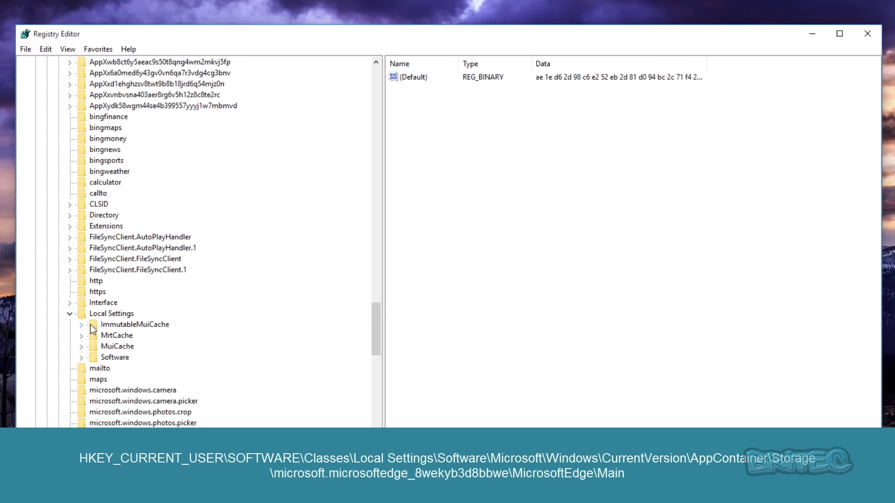
click(107, 357)
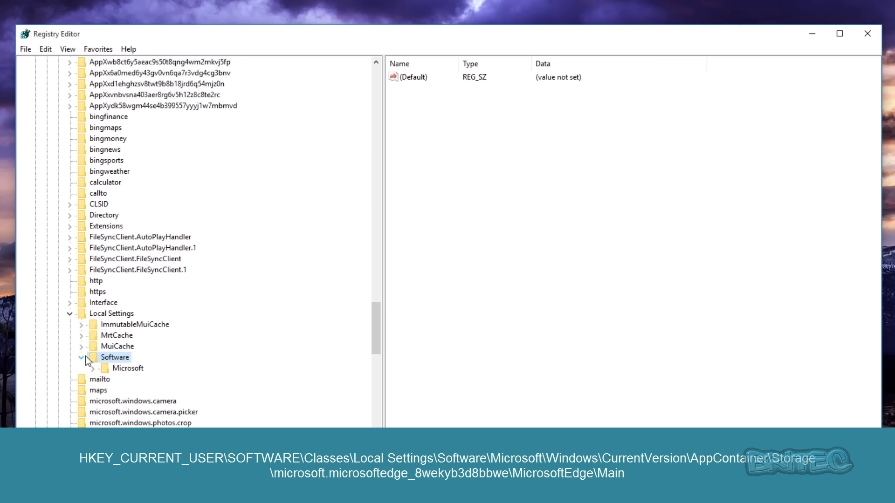
click(98, 369)
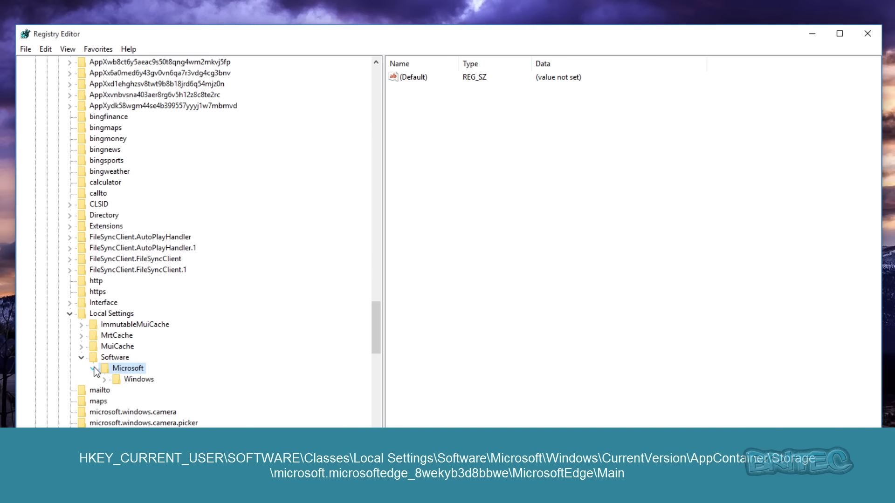
click(104, 379)
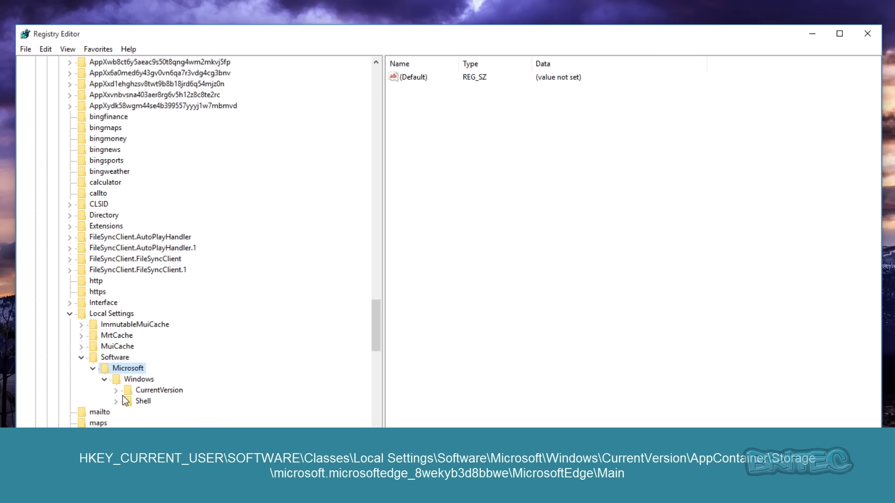
click(117, 391)
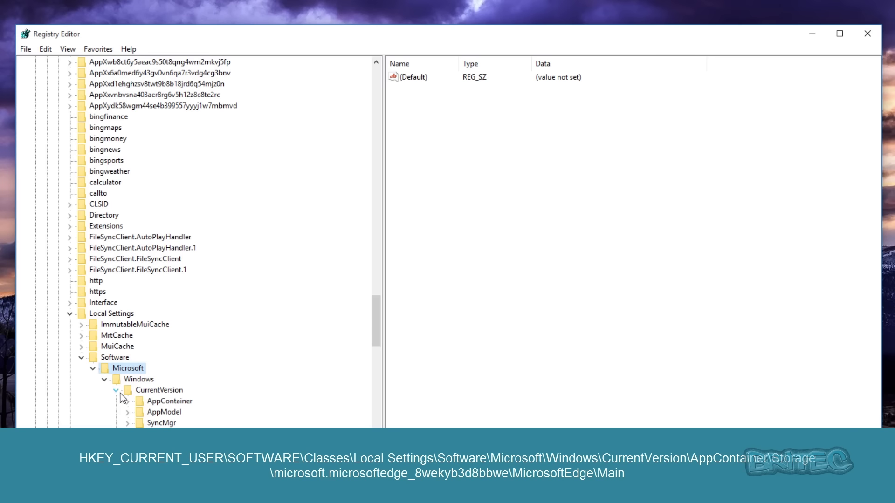
click(167, 404)
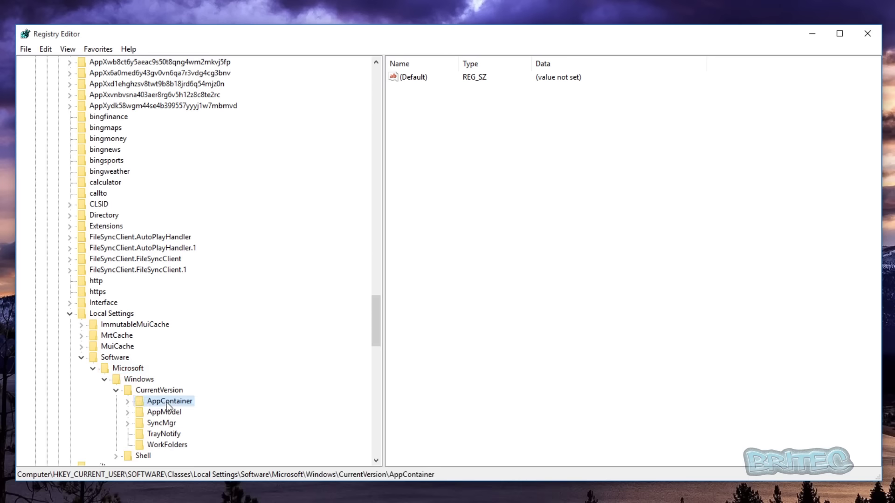
click(128, 402)
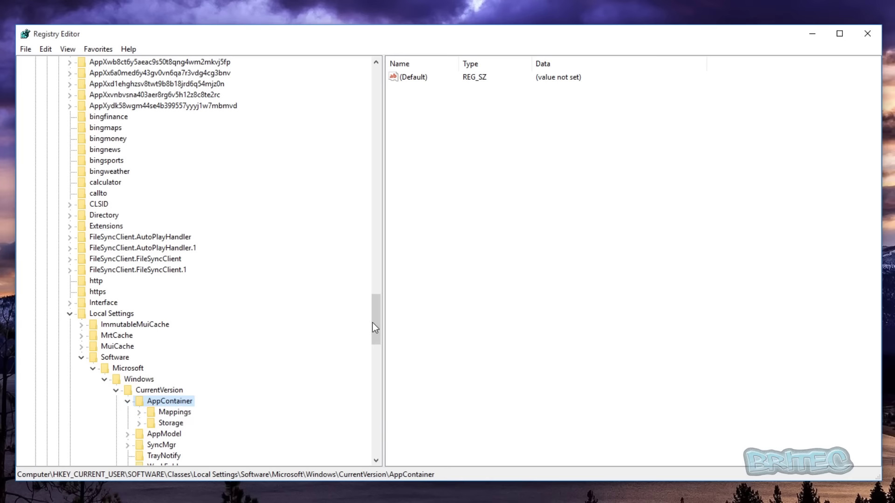
drag(375, 328, 379, 344)
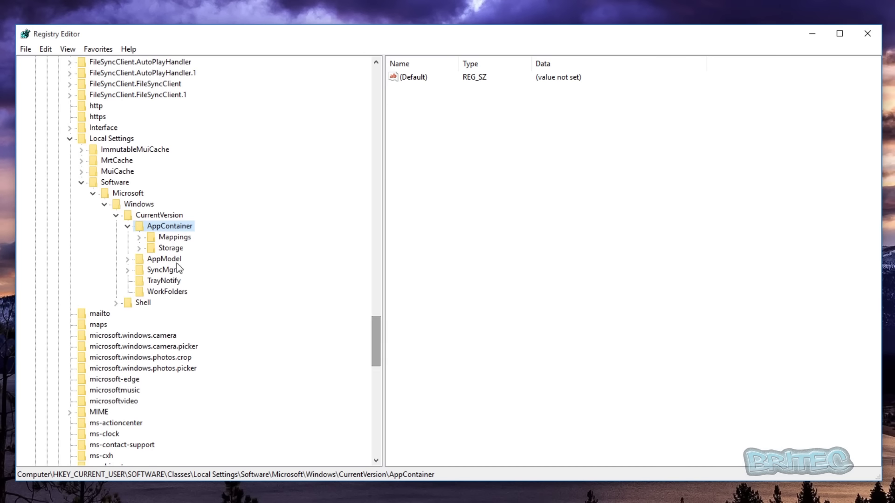
click(142, 249)
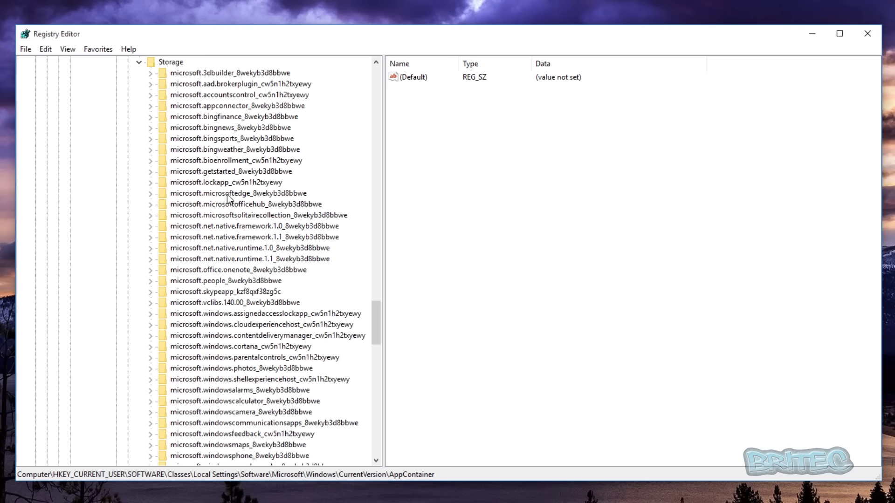
Open the Main key under microsoft.microsoftedge_8wekyb3d8bbwe\MicrosoftEdge to view its values.
click(228, 195)
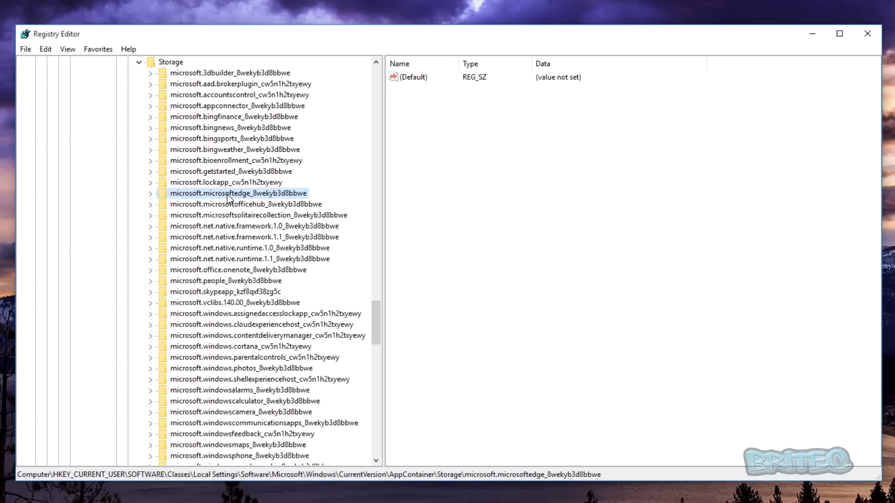
click(150, 194)
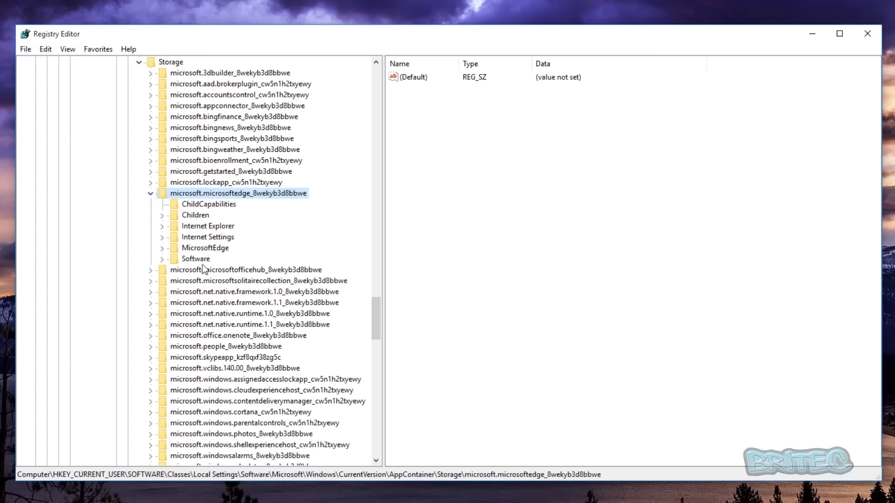
click(196, 250)
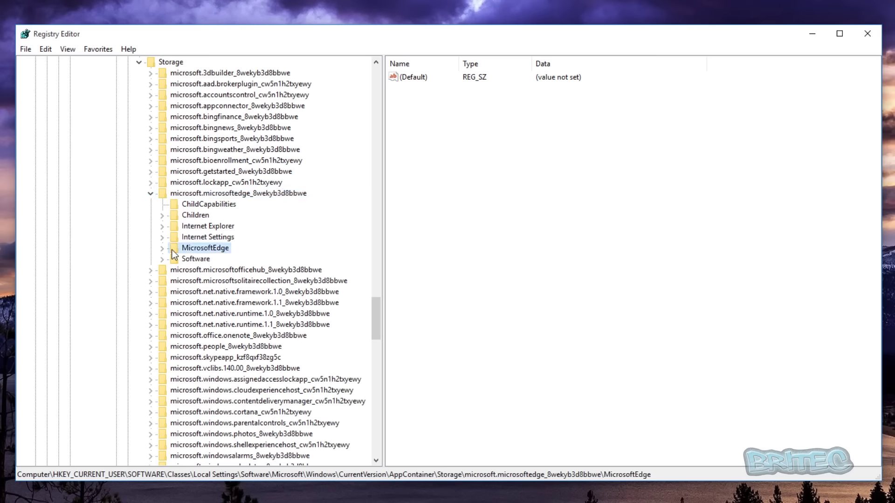
click(163, 248)
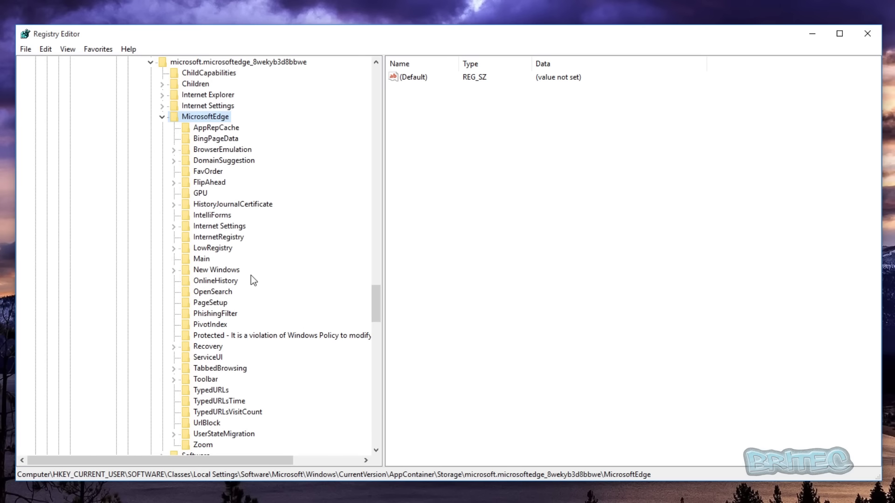
click(202, 259)
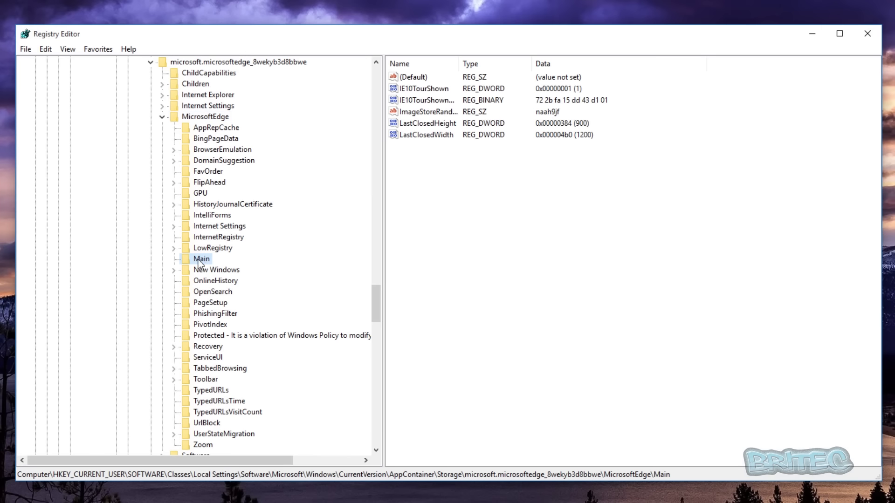
right_click(429, 159)
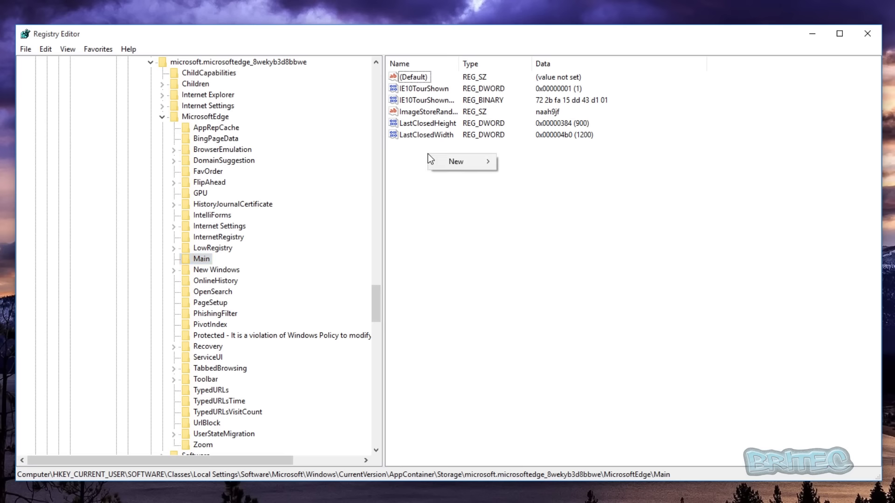
mouse_move(457, 161)
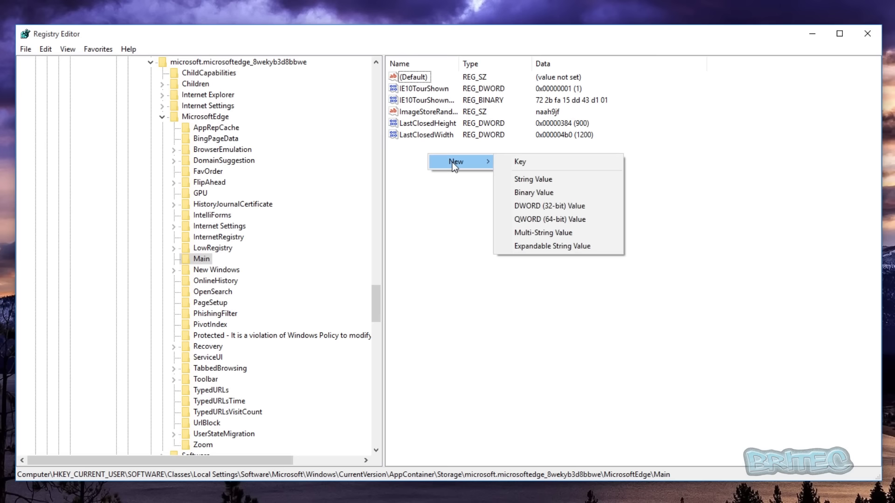
Create a String Value in Main and name it 'Default Download Directory'.
click(546, 181)
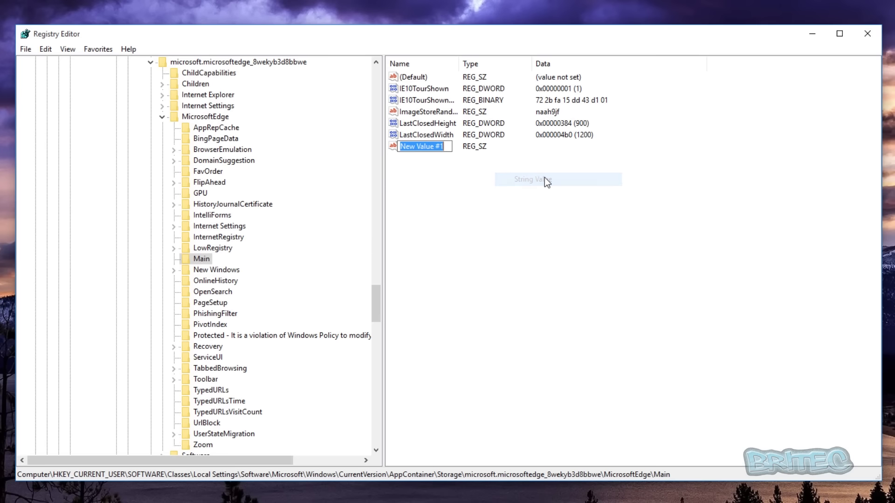
right_click(422, 148)
click(451, 198)
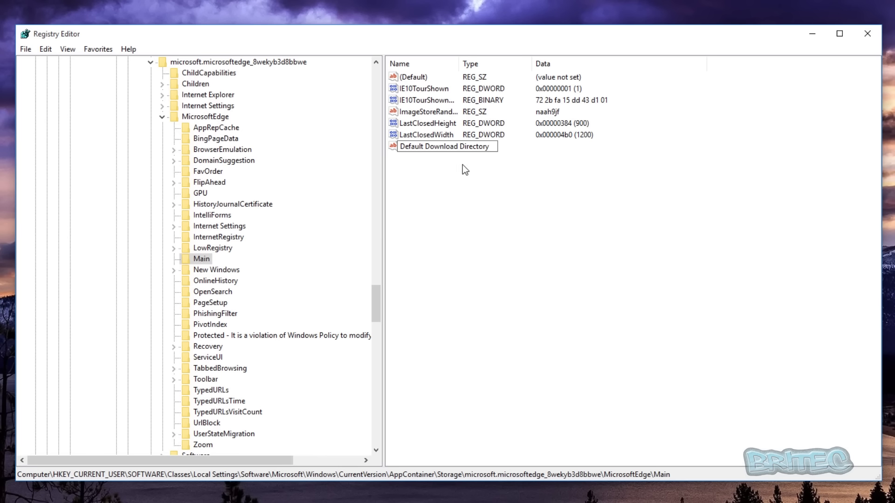
key(Return)
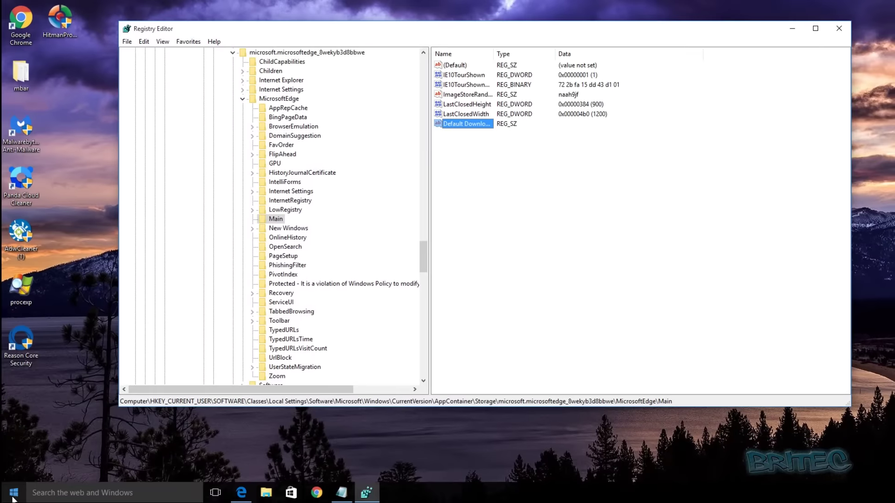
Open the Storage (Z:) drive in a new File Explorer window.
click(19, 494)
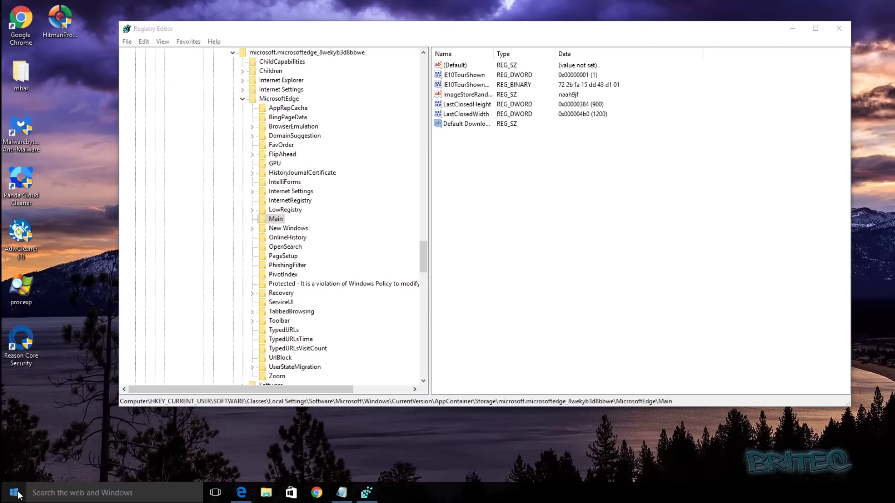
right_click(19, 495)
click(40, 435)
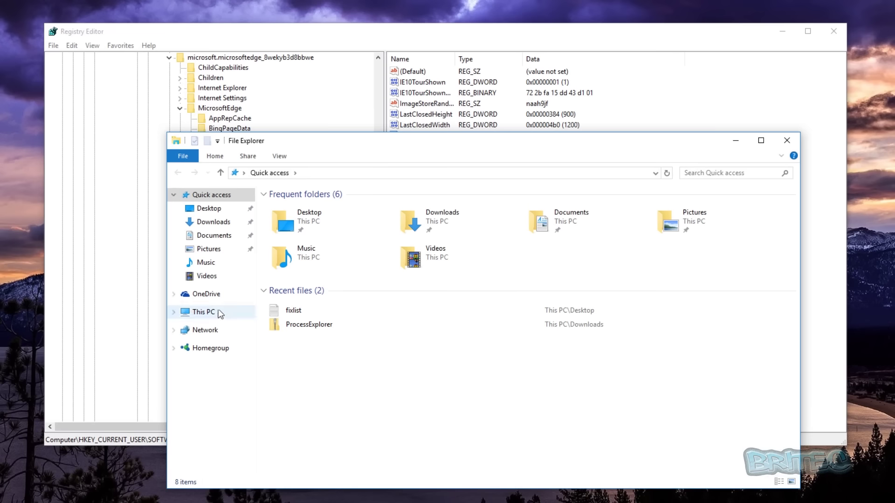
click(212, 312)
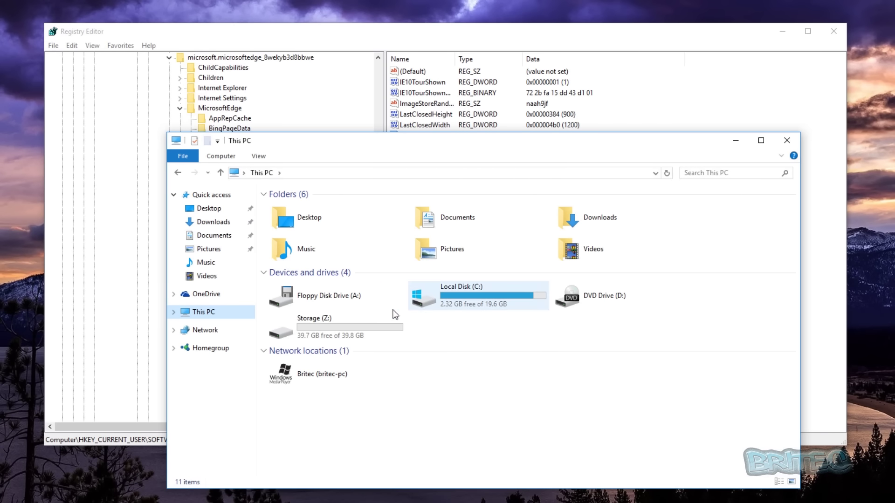
double_click(324, 327)
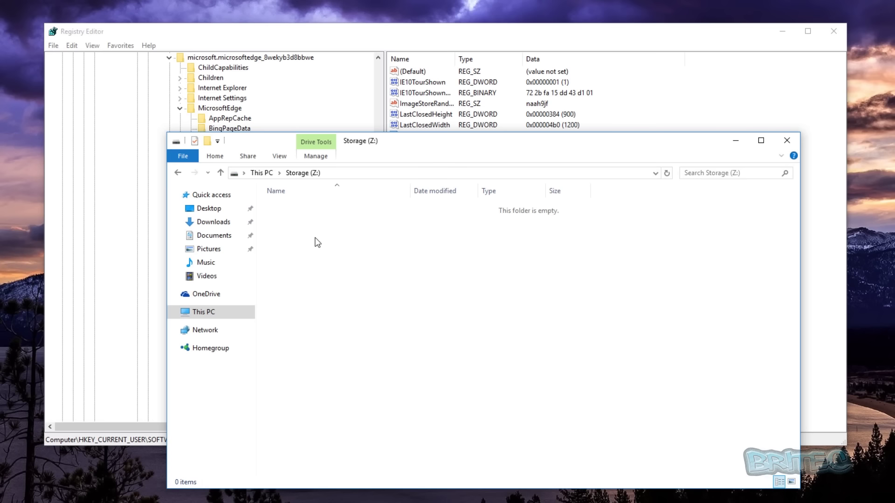
Create a new folder on Z: named 'Browser Downloads'.
right_click(292, 247)
mouse_move(328, 378)
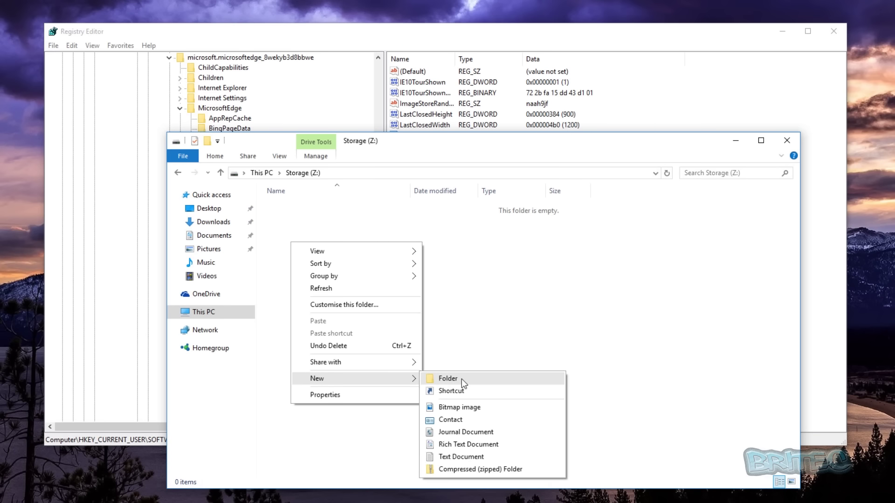
click(461, 378)
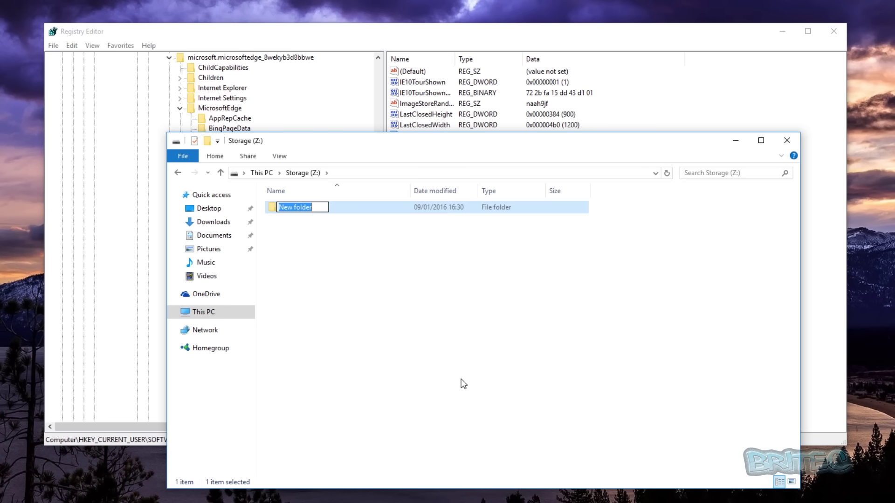
text(Br)
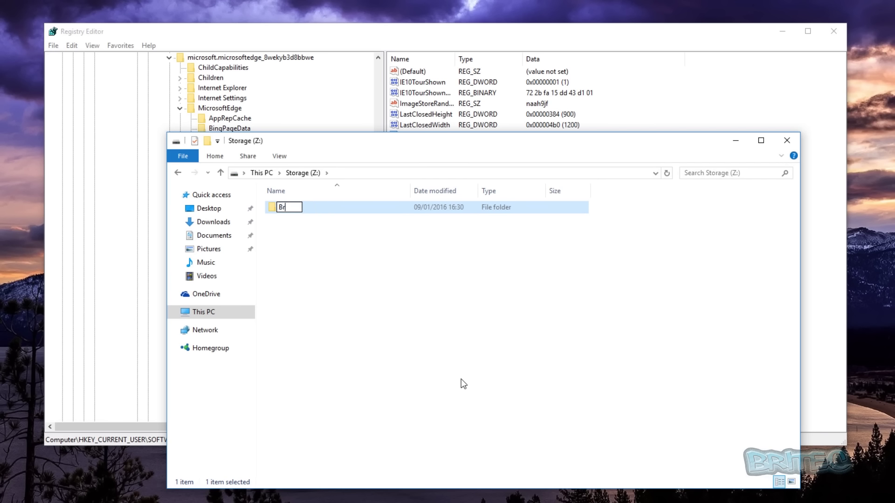
text(owser)
text(Down)
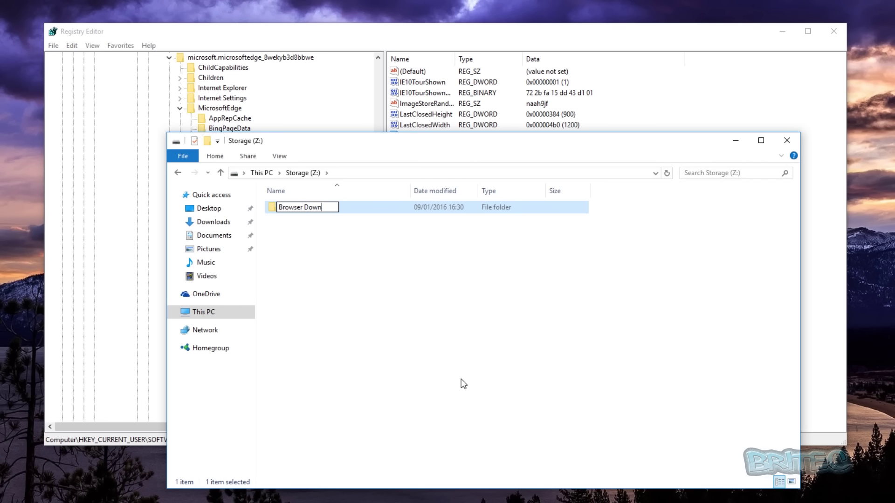
text(load)
text(s)
Set Default Download Directory's data to Z:\Browser Downloads\ and minimize Registry Editor.
click(305, 237)
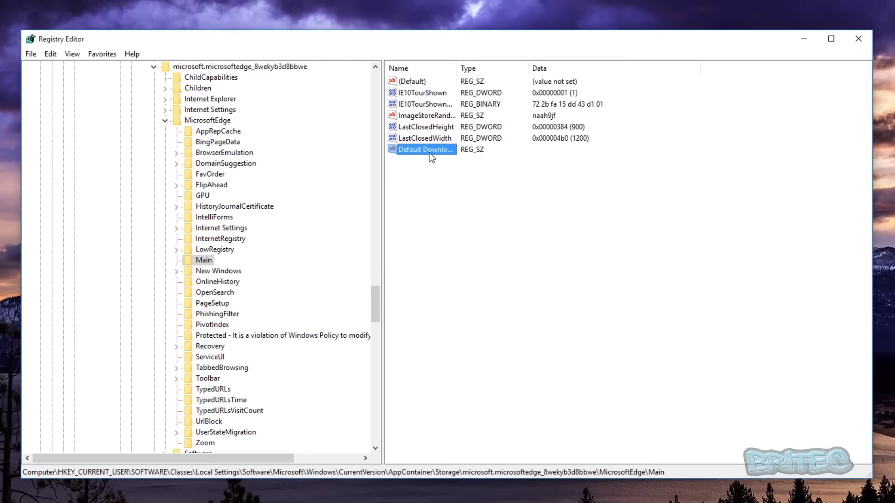
key(Return)
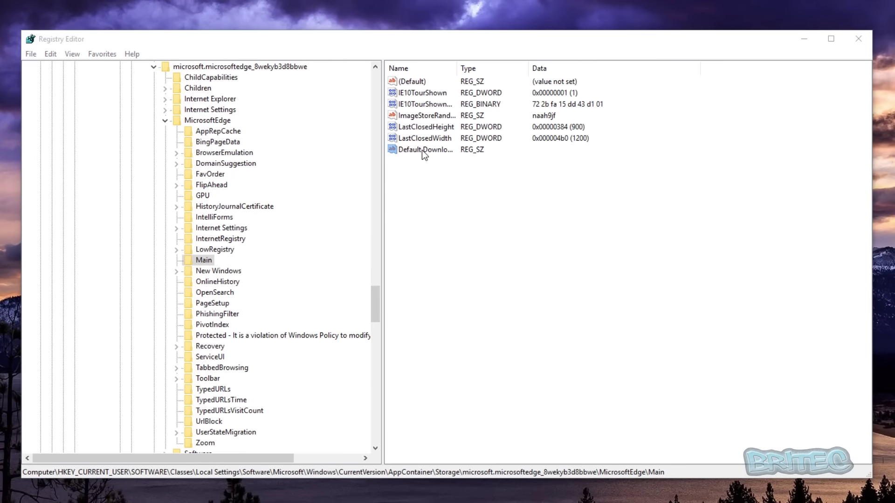
double_click(421, 151)
drag(160, 96, 510, 191)
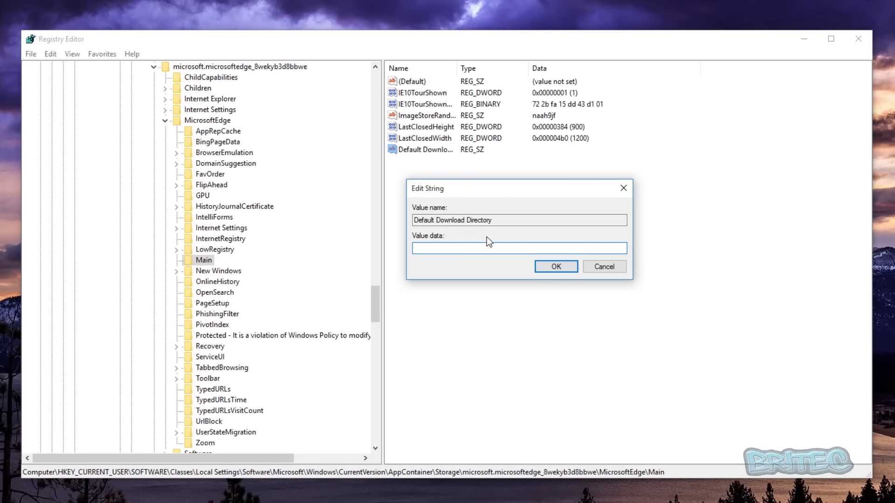
text(Z:\Browser Downloads\)
click(560, 266)
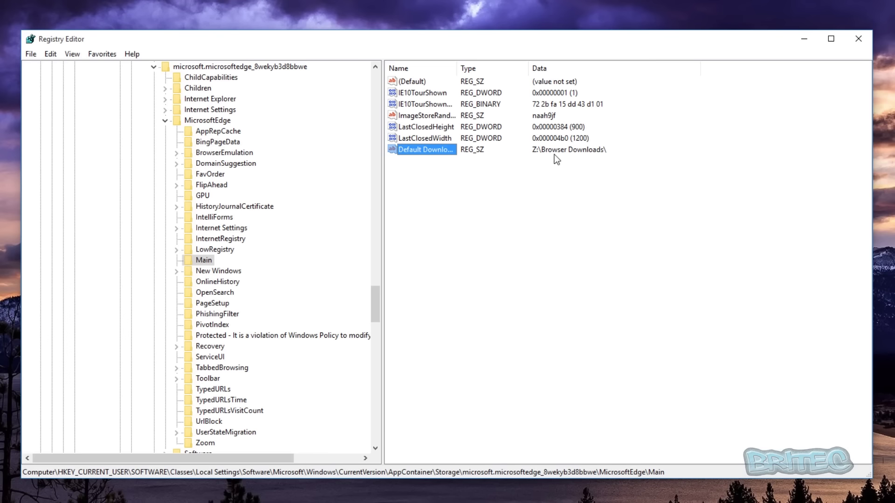
click(795, 46)
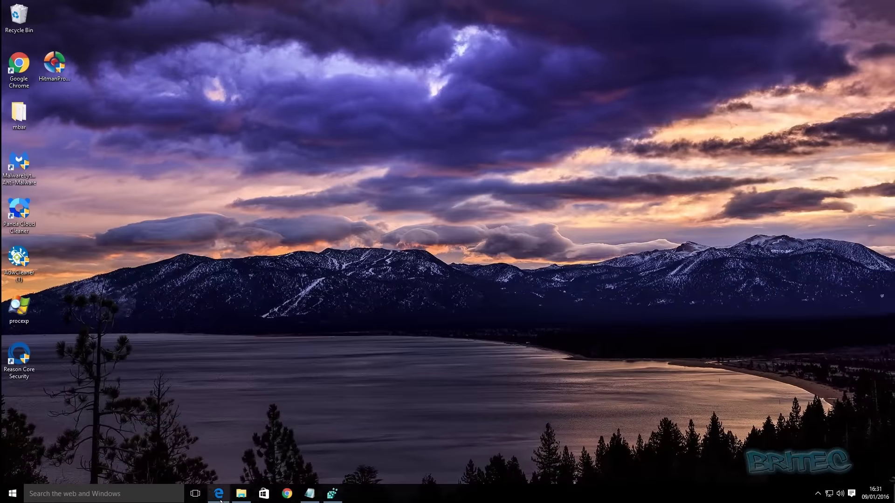
In Edge, reach Google's homepage via a search and search for 'malwarebytes'.
click(218, 494)
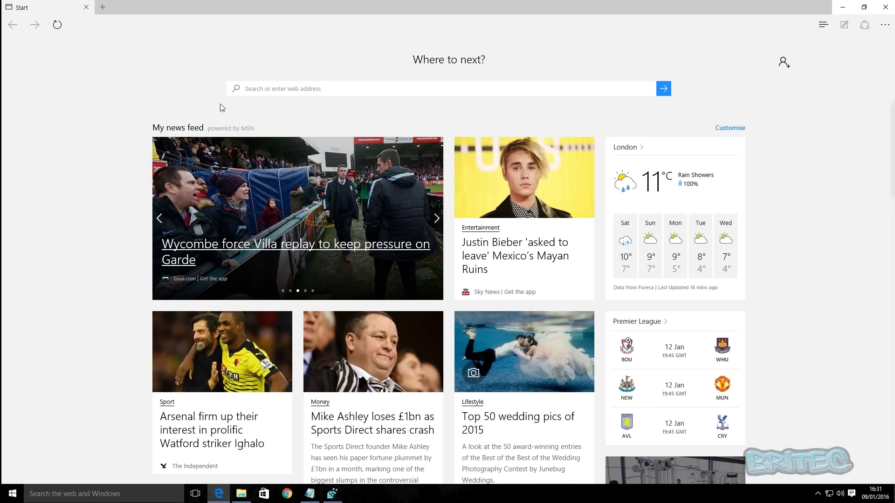
click(256, 93)
text(gooog)
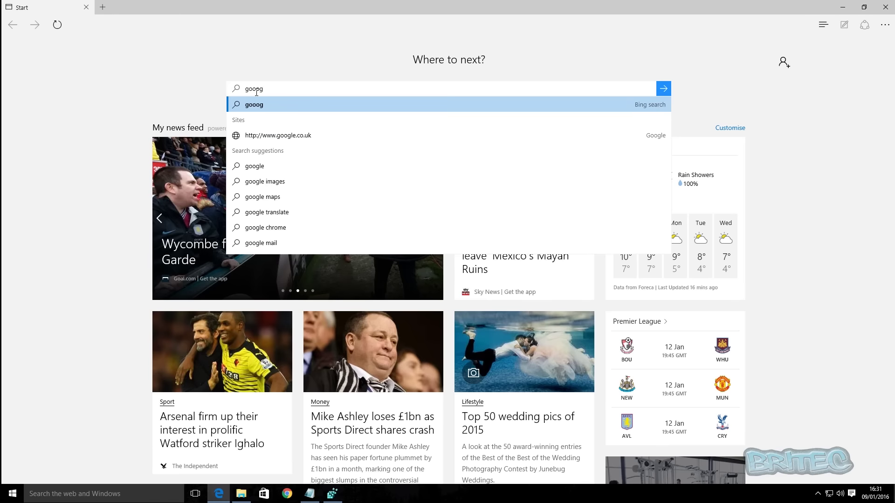
text(le)
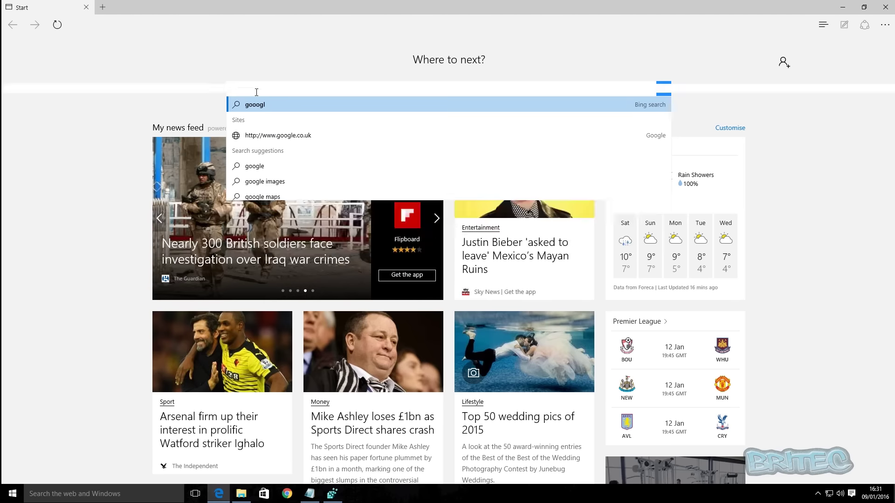
key(Return)
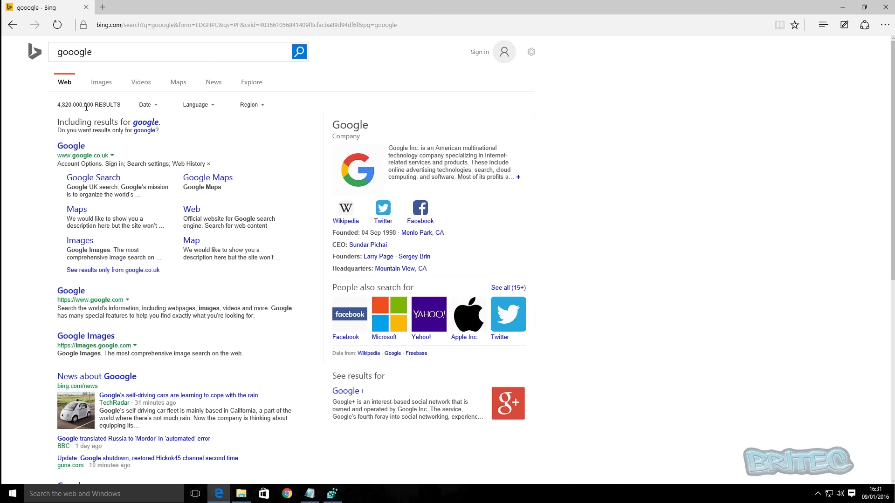
click(77, 148)
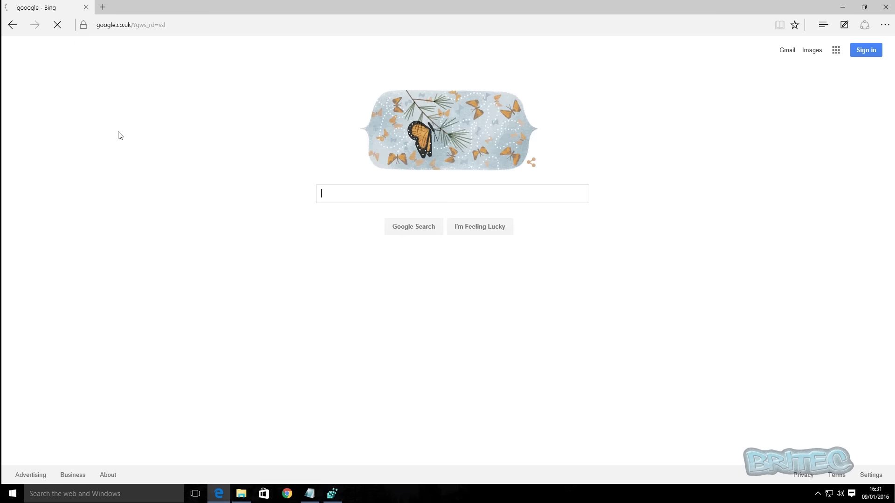
click(354, 196)
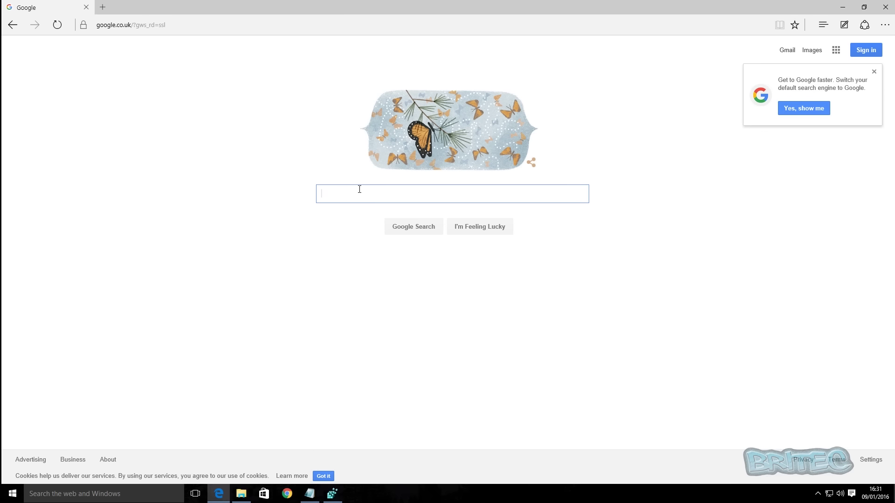
text(malwar)
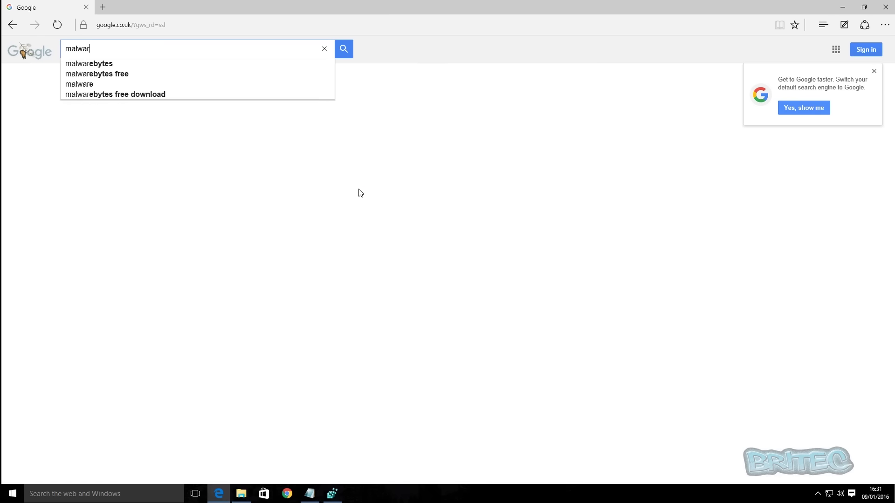
text(ebytes)
key(Return)
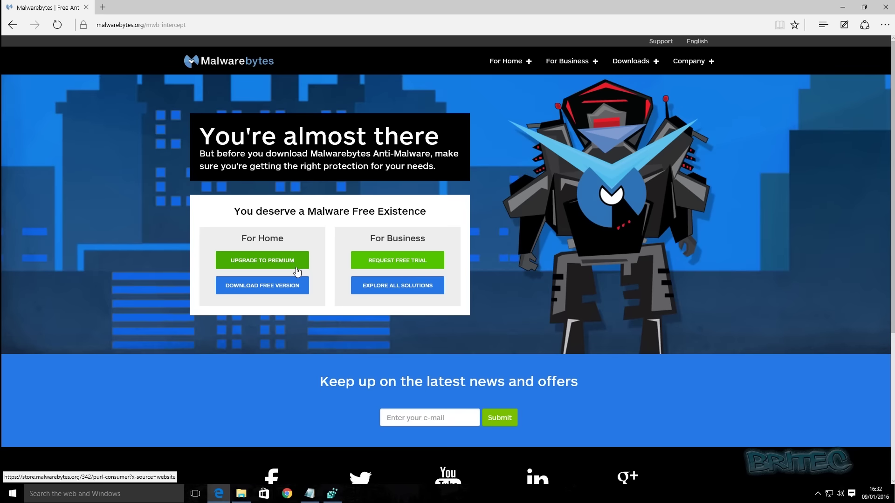
Download the free Malwarebytes installer mbam-setup-2.2.0.1024.exe and open its downloads folder.
click(257, 285)
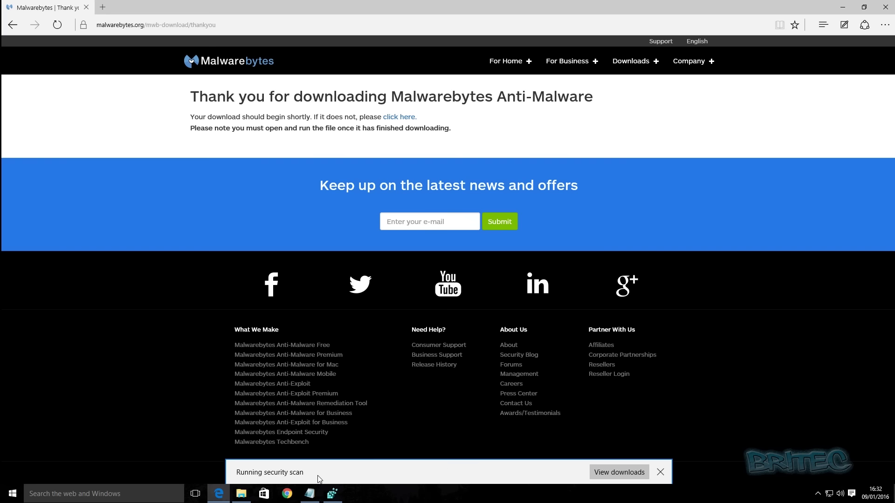
click(614, 472)
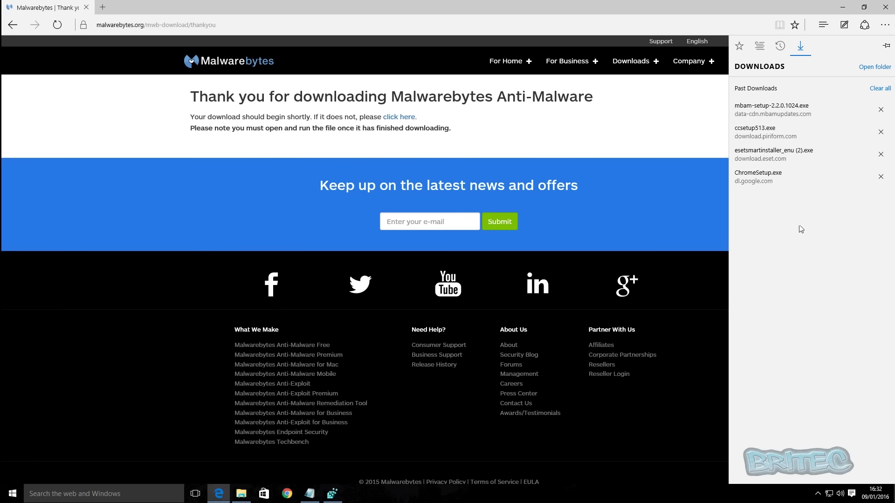
click(872, 68)
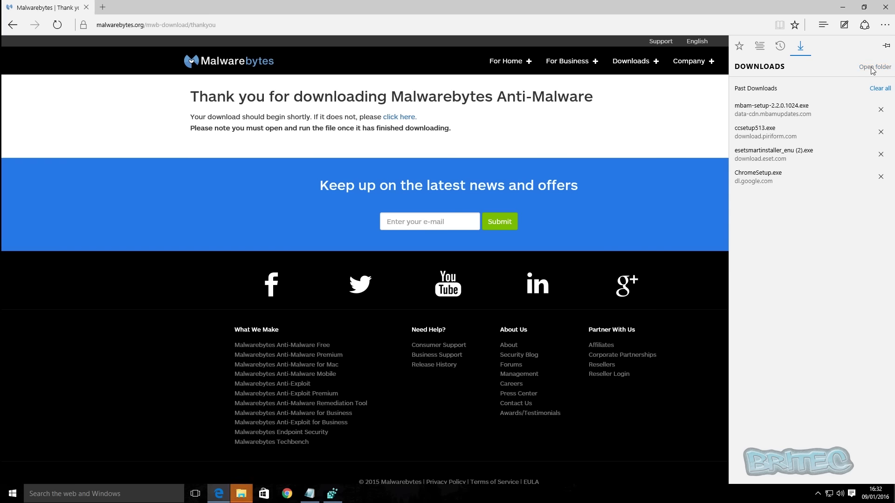
mouse_move(241, 494)
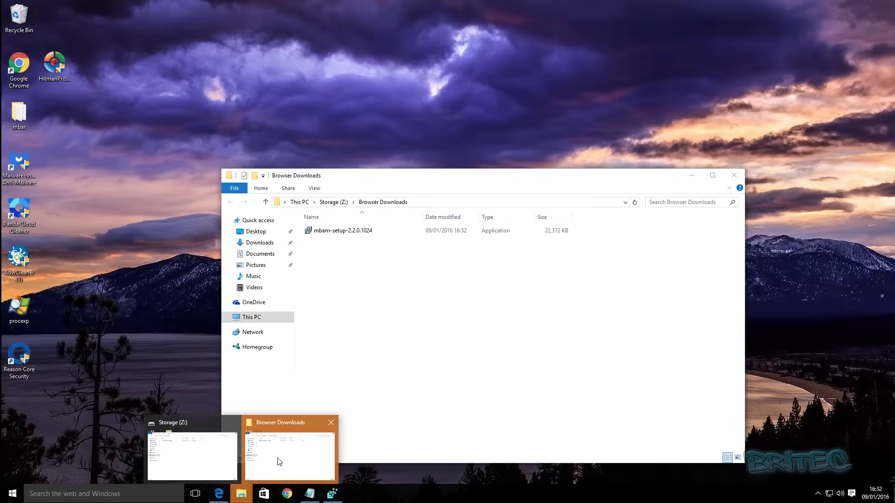
Confirm mbam-setup-2.2.0.1024 is in Z:\Browser Downloads, then close that folder window.
click(278, 461)
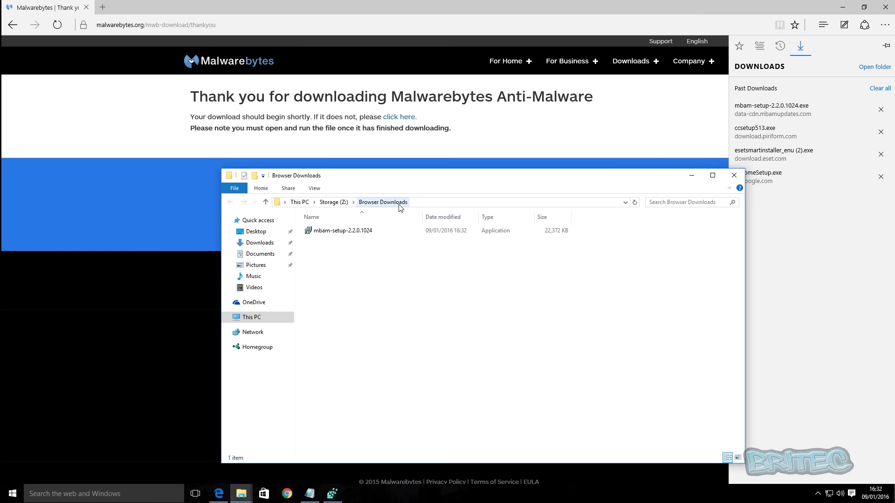
click(734, 176)
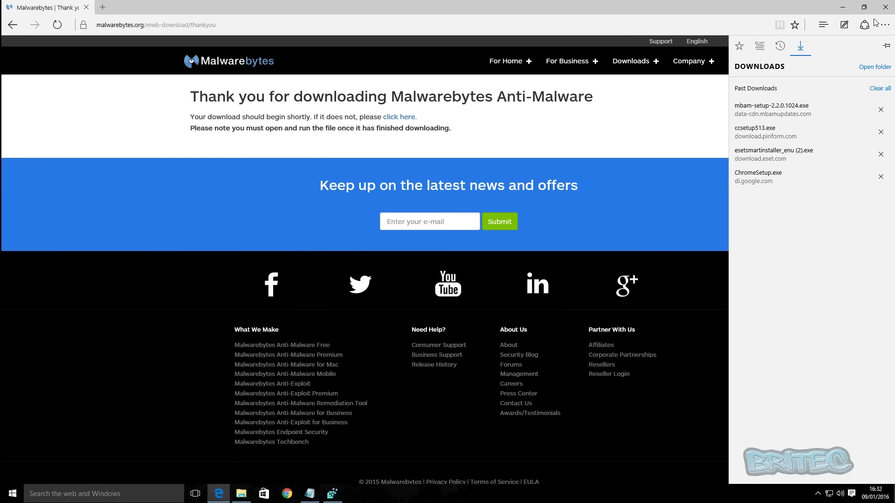
Close the Microsoft Edge window, leaving the desktop clear.
click(885, 7)
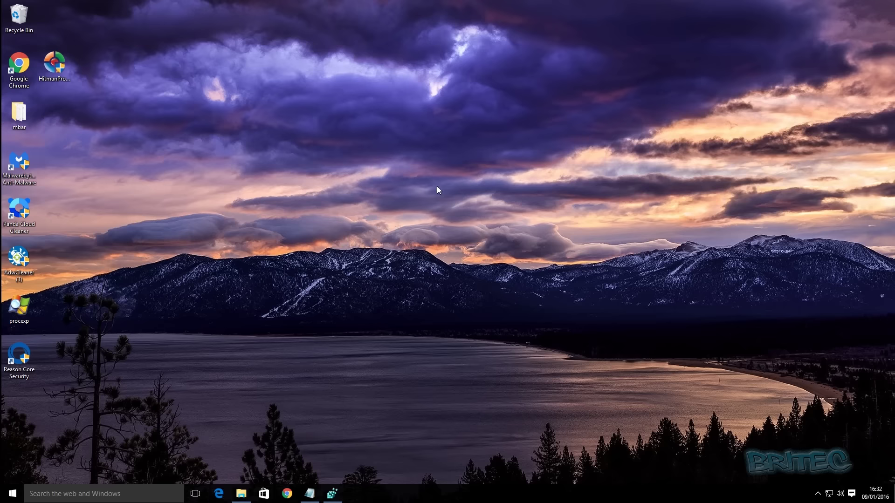